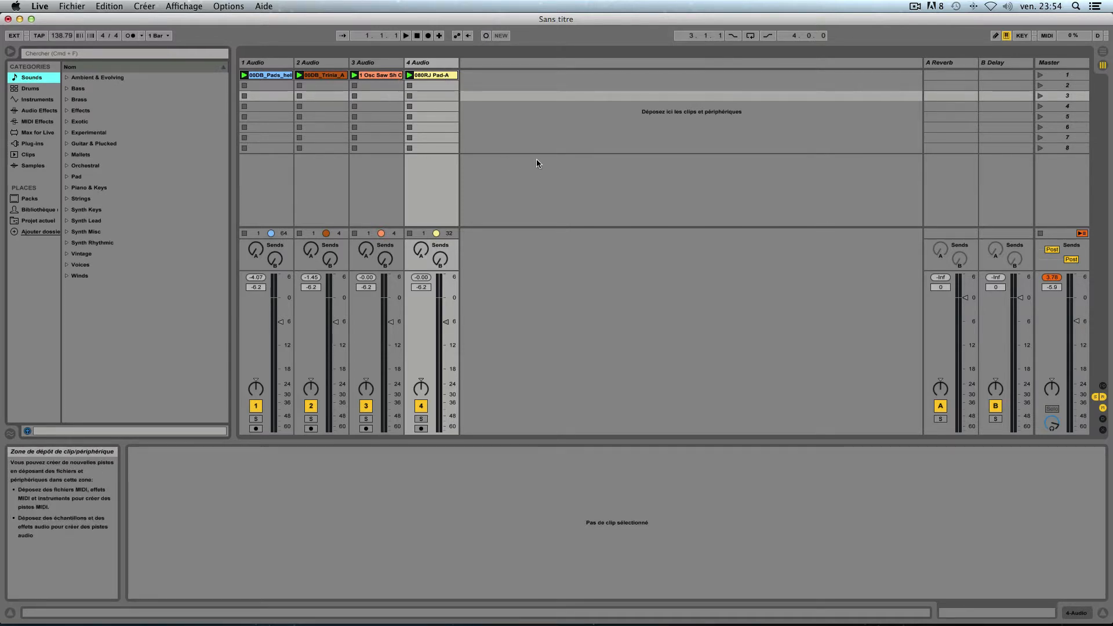
Step: Inspect the transposition setting of the individual clips on the second, third and fourth audio tracks
{"action": "left_click", "coordinate": [432, 77]}
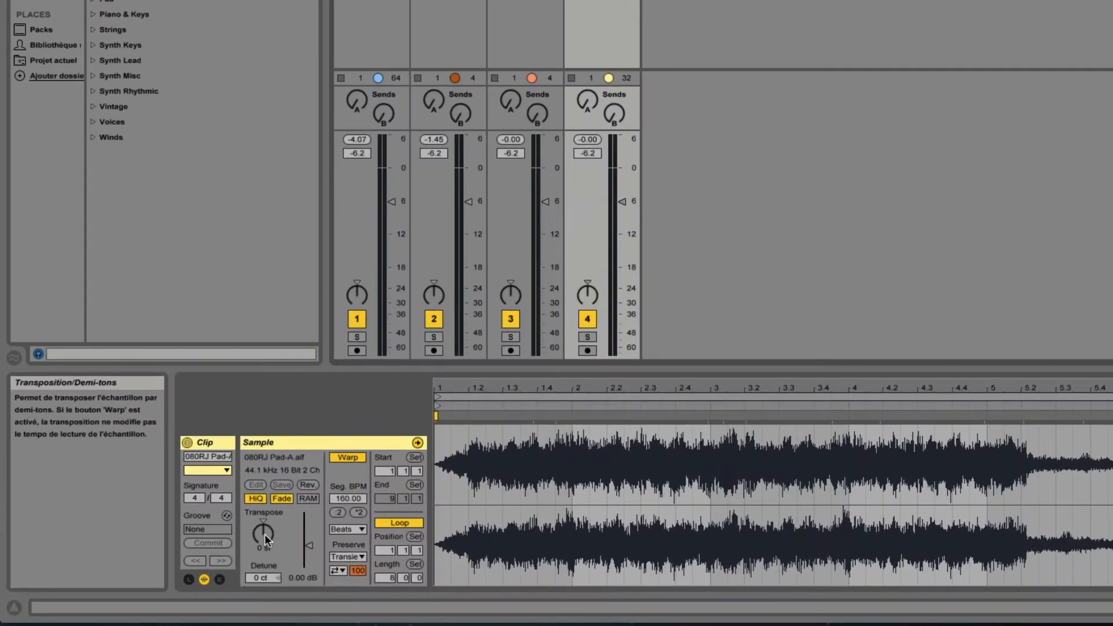
{"action": "left_click", "coordinate": [263, 533]}
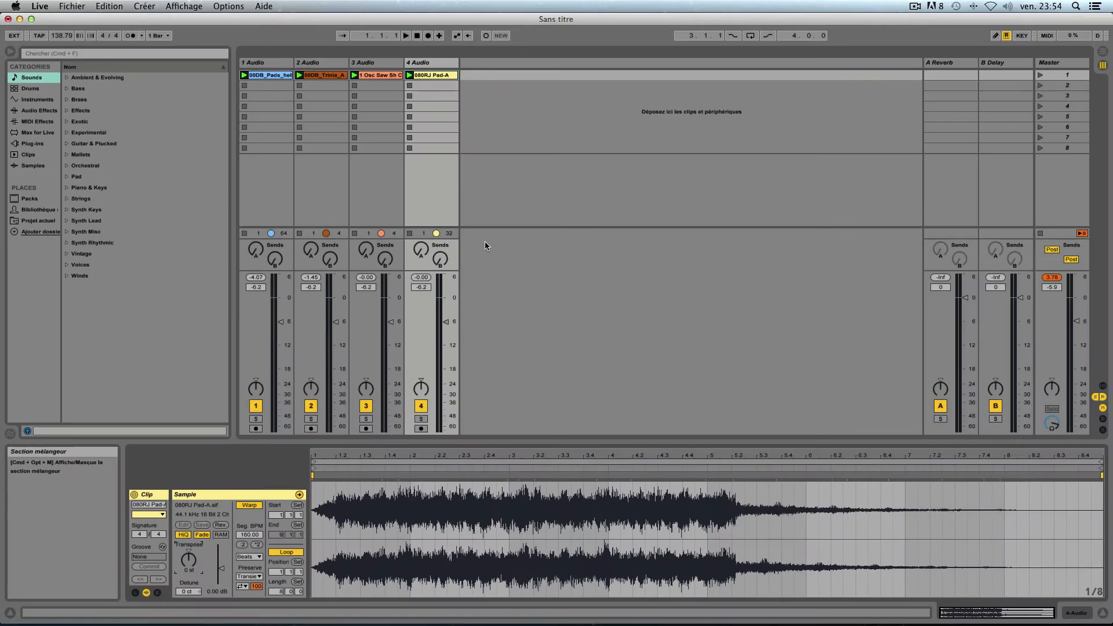
{"action": "left_click", "coordinate": [376, 75]}
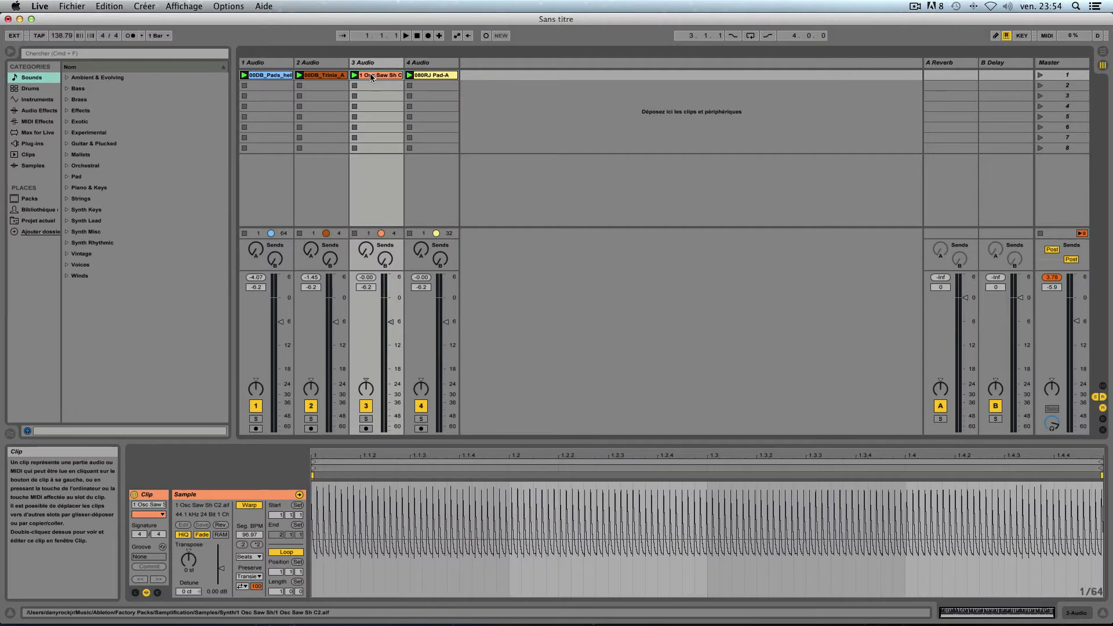
{"action": "left_click", "coordinate": [320, 75]}
{"action": "left_click", "coordinate": [430, 75]}
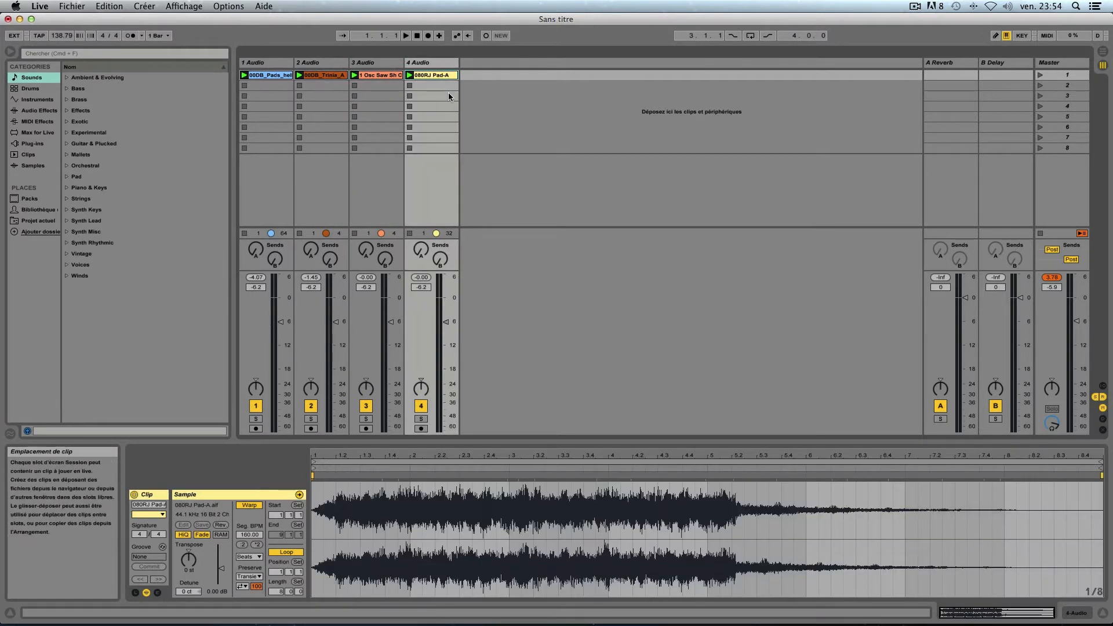
{"action": "left_click", "coordinate": [504, 104]}
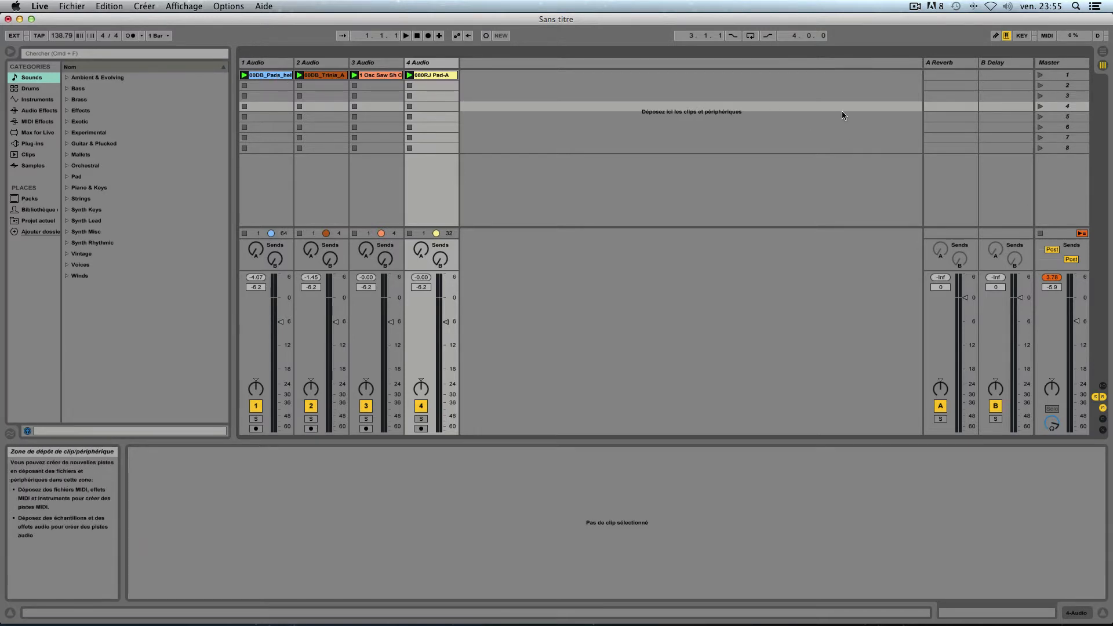
Step: Play scene 1 to hear the four clips together, and inspect the clips on tracks 3, 2 and 1 individually
{"action": "left_click", "coordinate": [1041, 75]}
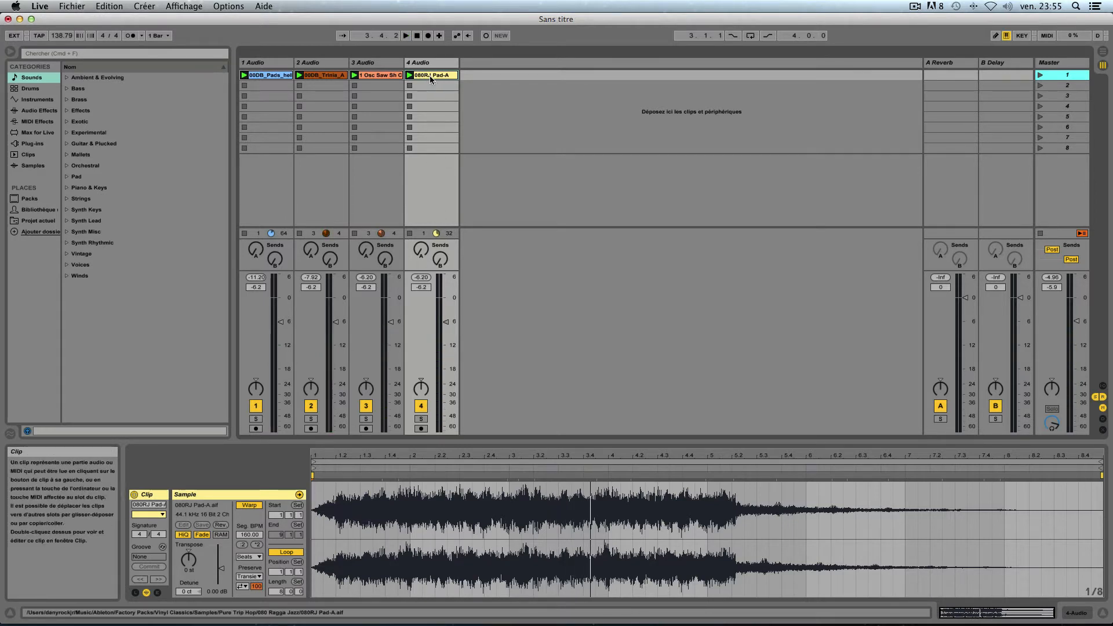
{"action": "left_click", "coordinate": [382, 77]}
{"action": "left_click", "coordinate": [322, 75]}
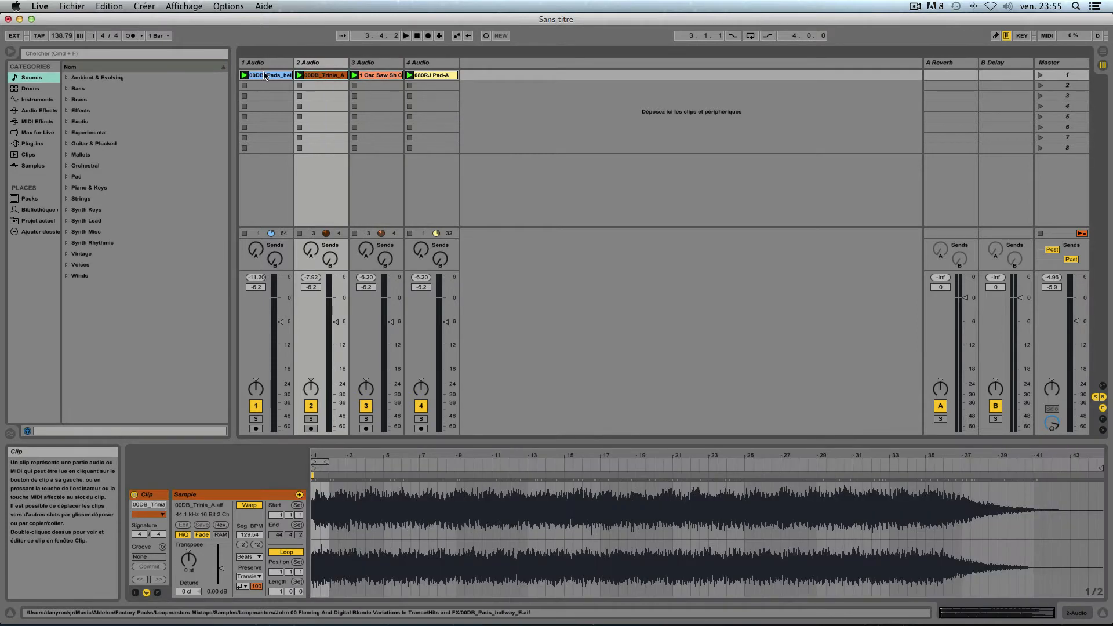
{"action": "left_click", "coordinate": [266, 76]}
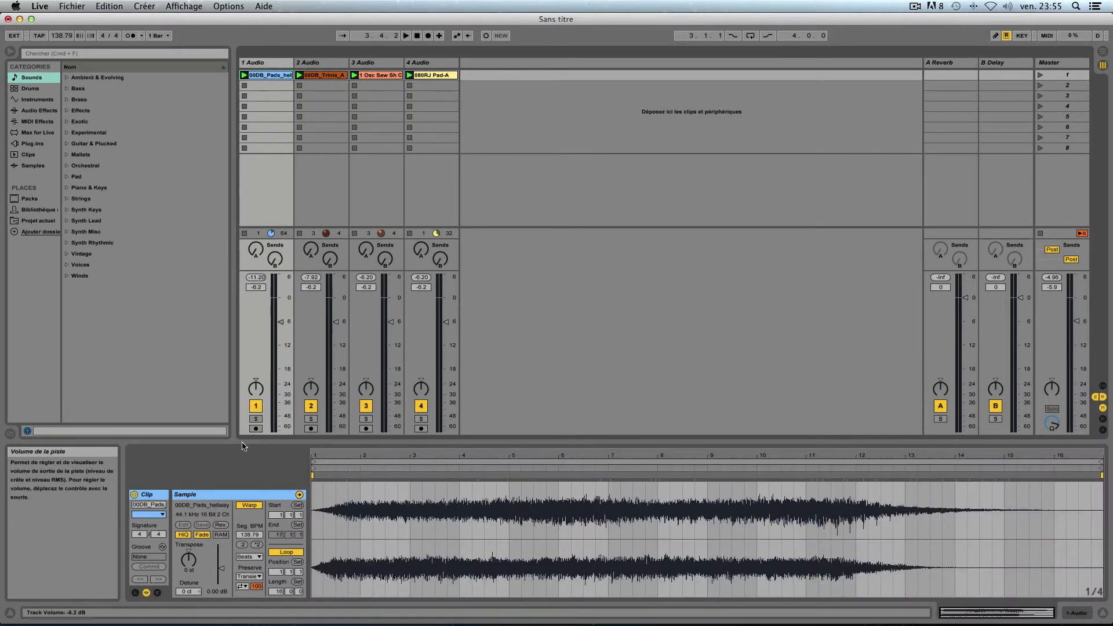
{"action": "left_click", "coordinate": [528, 115]}
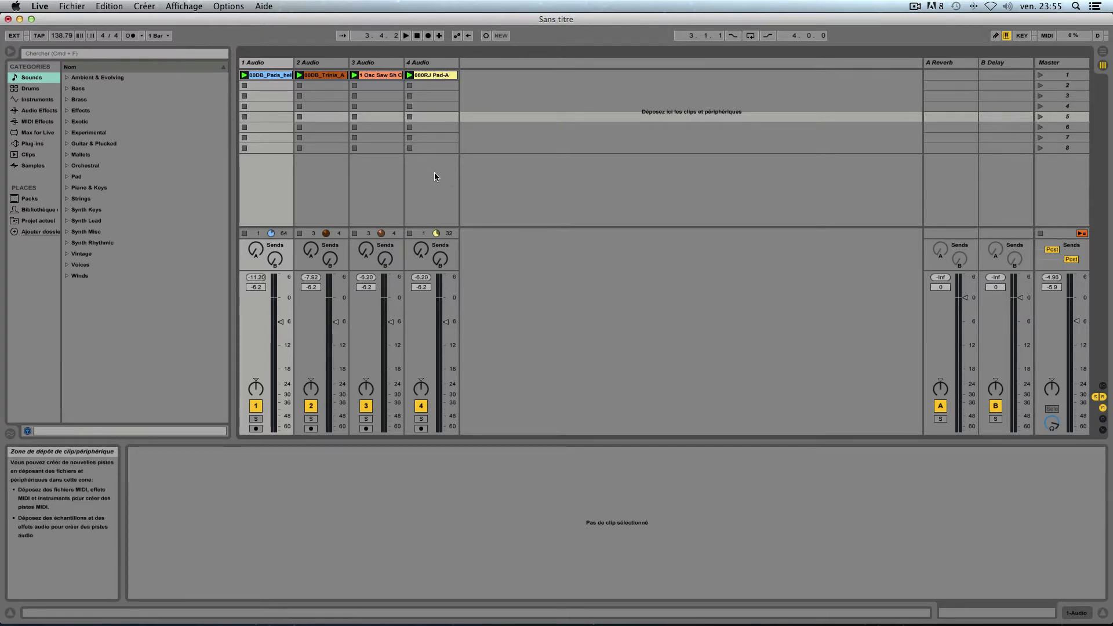
Step: Select all clip slots across the four audio tracks so their clip settings are shown together
{"action": "mouse_move", "coordinate": [433, 172]}
{"action": "left_mouse_down"}
{"action": "mouse_move", "coordinate": [341, 153]}
{"action": "mouse_move", "coordinate": [430, 156]}
{"action": "left_mouse_up"}
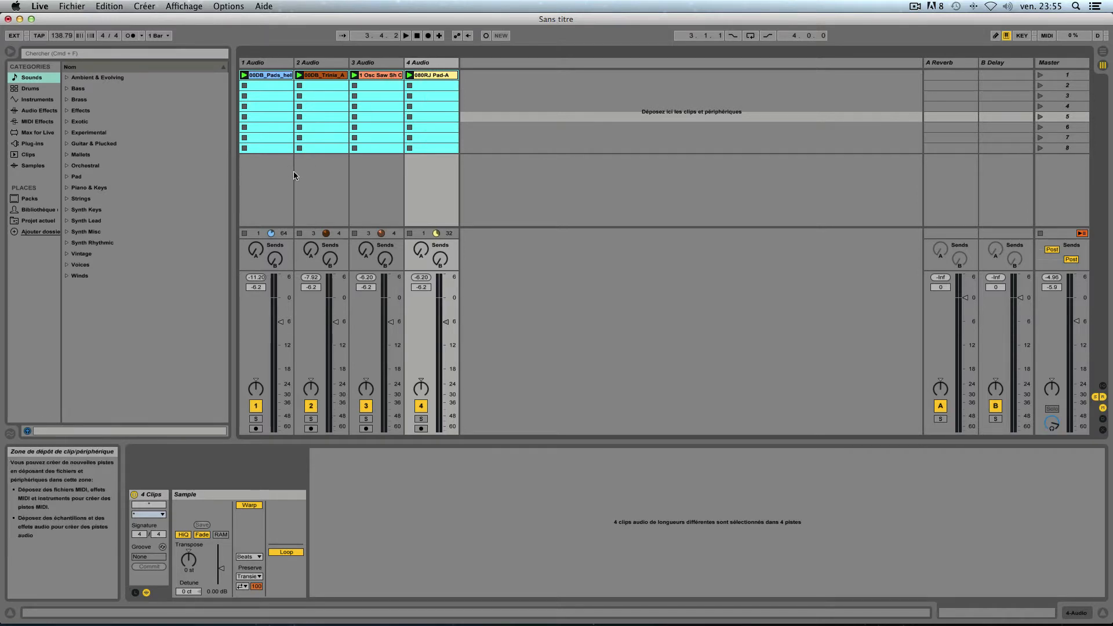
{"action": "left_click", "coordinate": [464, 182]}
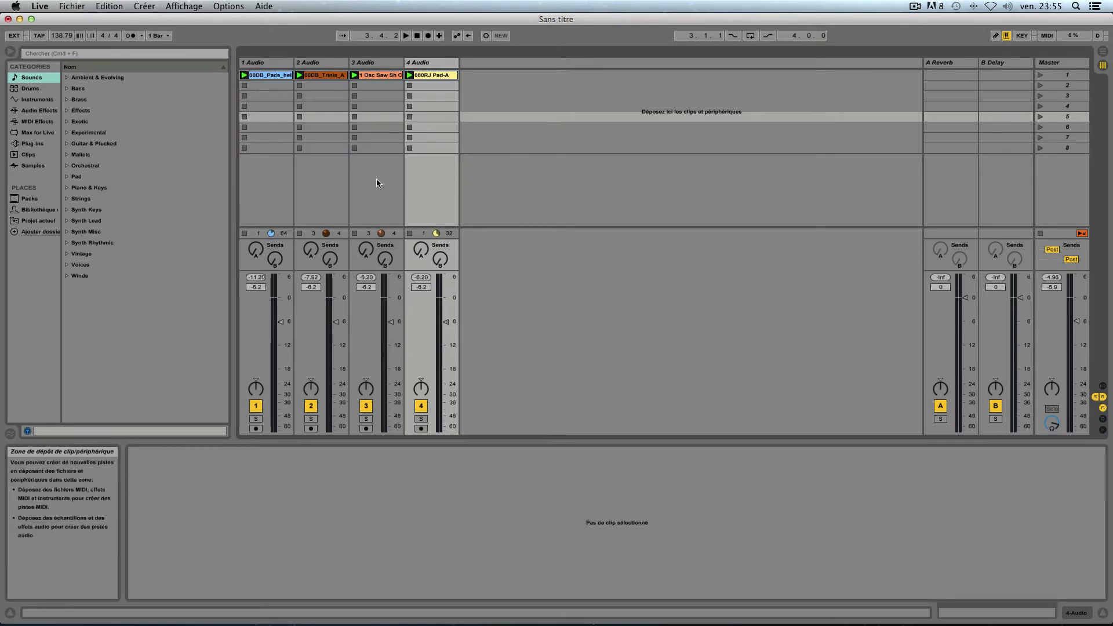
{"action": "key", "text": "super+a"}
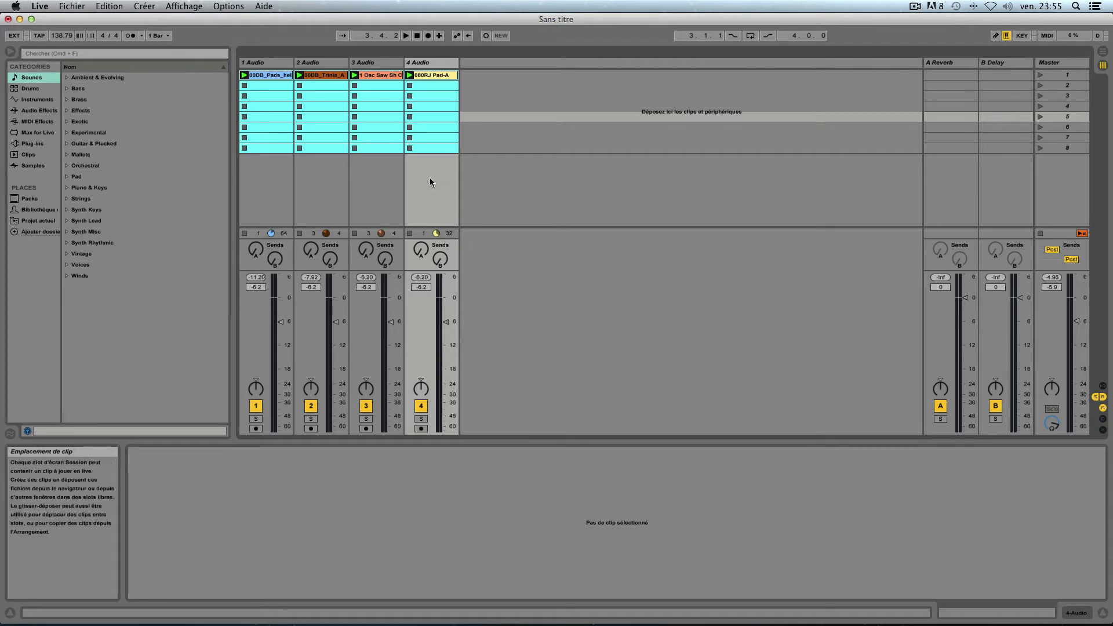
{"action": "mouse_move", "coordinate": [429, 178]}
{"action": "left_mouse_down"}
{"action": "mouse_move", "coordinate": [371, 106]}
{"action": "mouse_move", "coordinate": [324, 114]}
{"action": "mouse_move", "coordinate": [426, 154]}
{"action": "mouse_move", "coordinate": [431, 180]}
{"action": "left_mouse_up"}
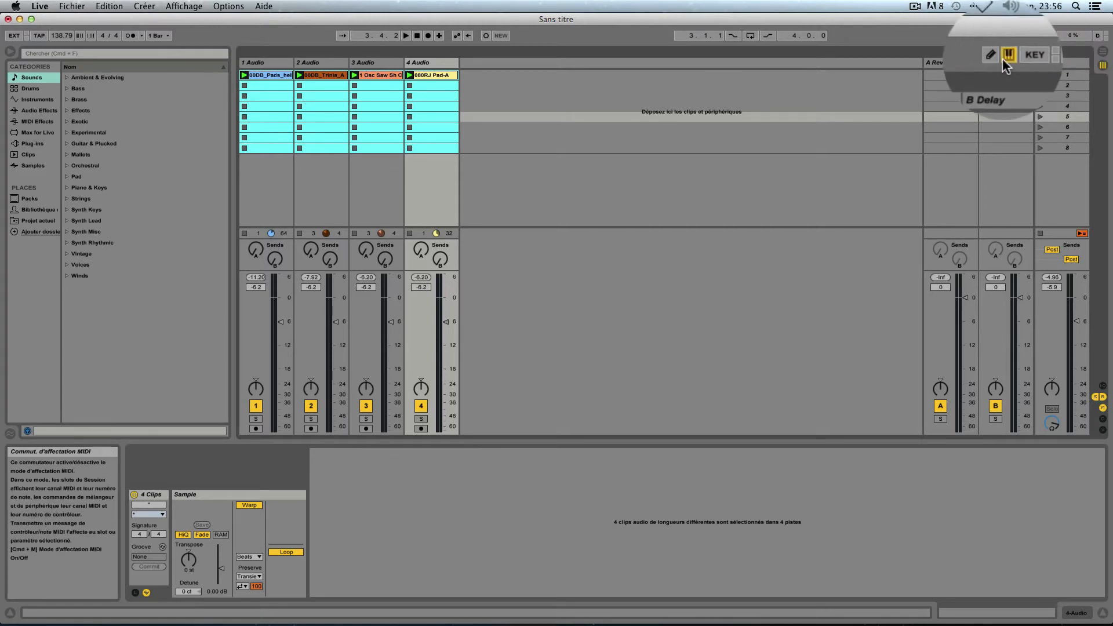
Step: MIDI-map the Transpose control of the four selected clips to CC 118 and leave MIDI mapping mode
{"action": "left_click", "coordinate": [1047, 59]}
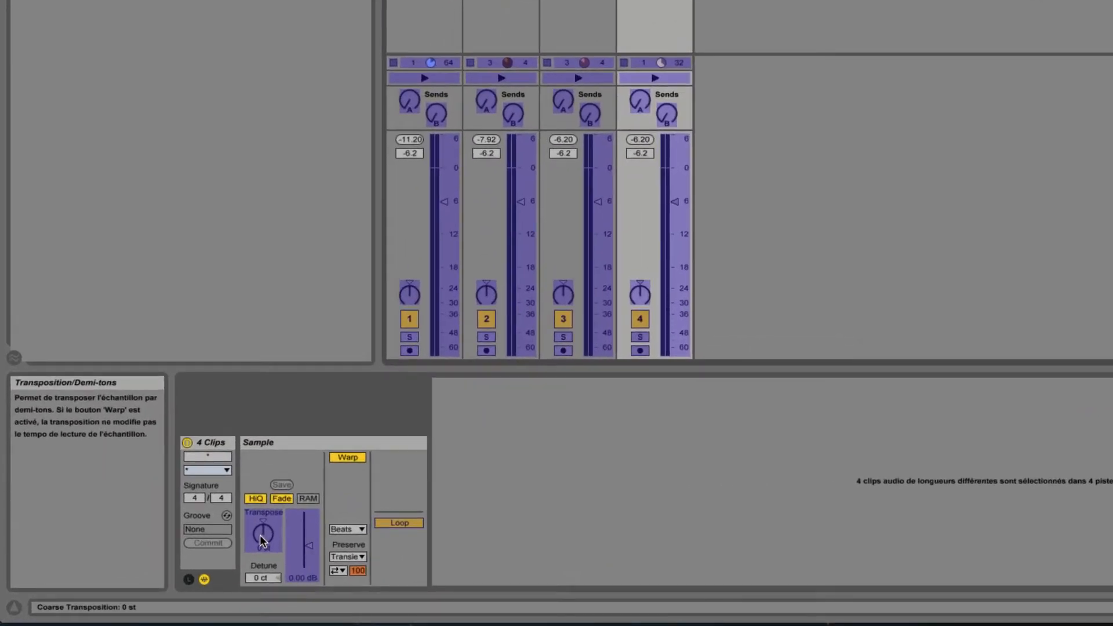
{"action": "left_click", "coordinate": [260, 534]}
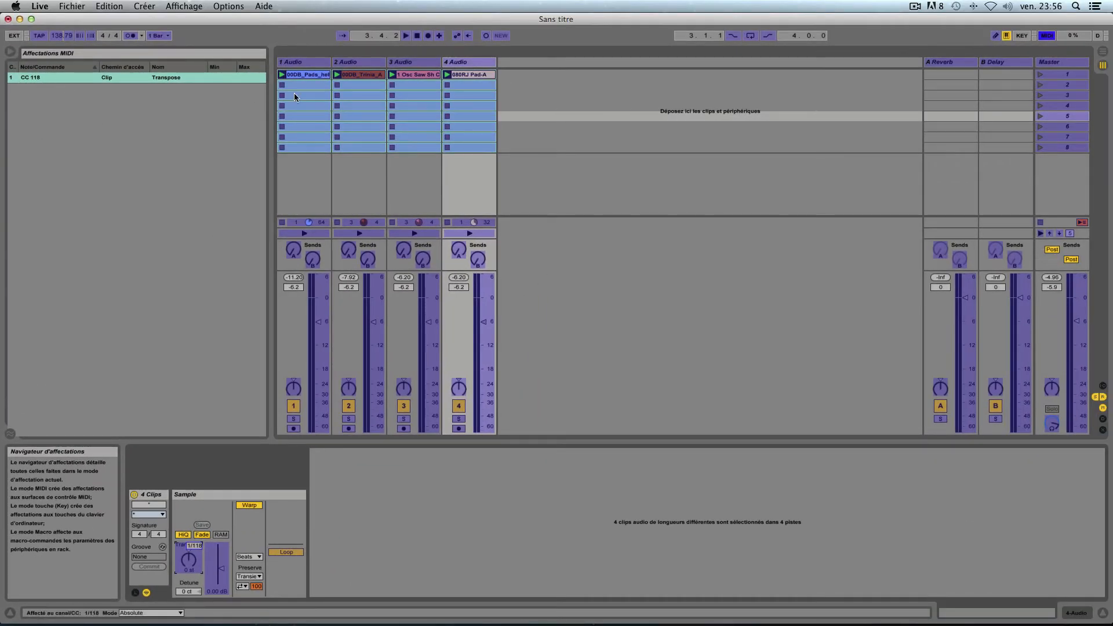
{"action": "left_click", "coordinate": [1046, 35]}
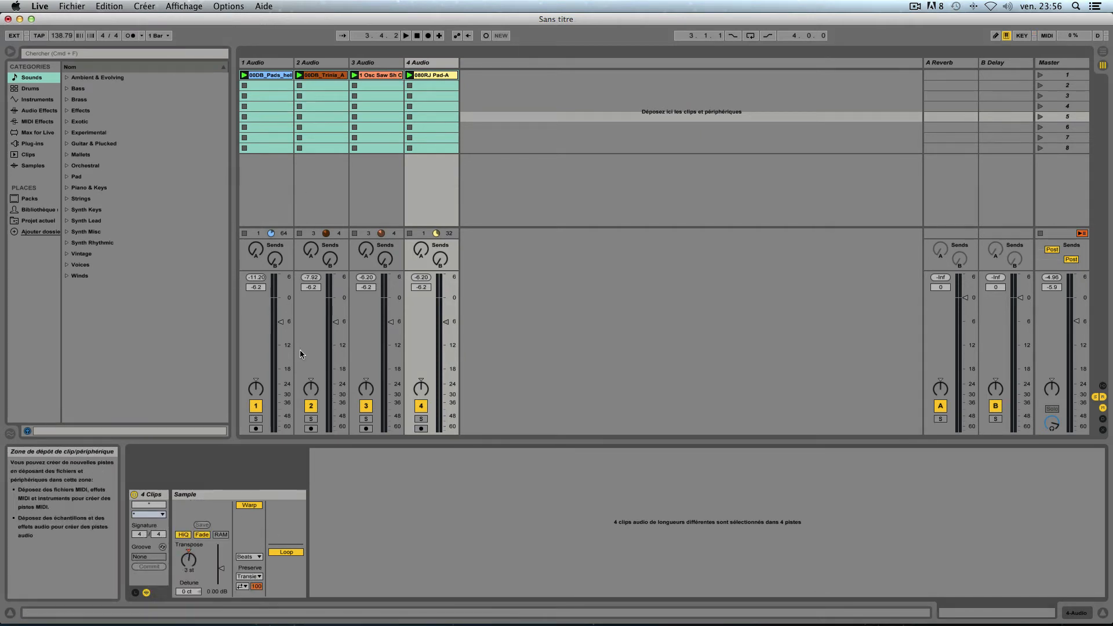
Step: Test the mapped transposition while playing scene 1, stop playback, and compare the Transpose setting of each of the four clips
{"action": "left_click", "coordinate": [1039, 75]}
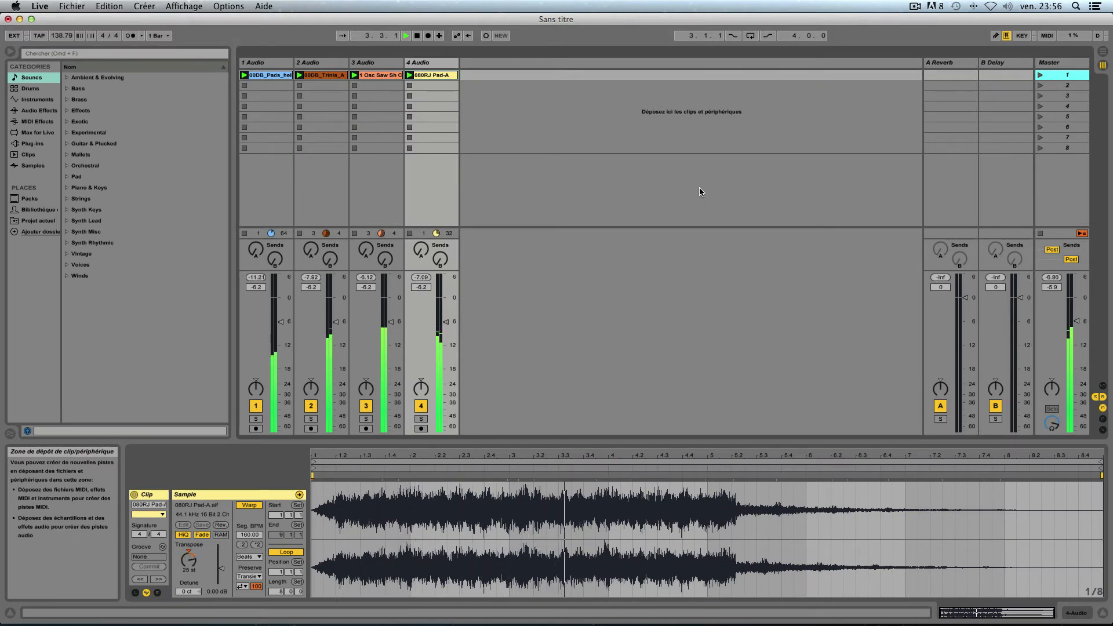
{"action": "key", "text": "space"}
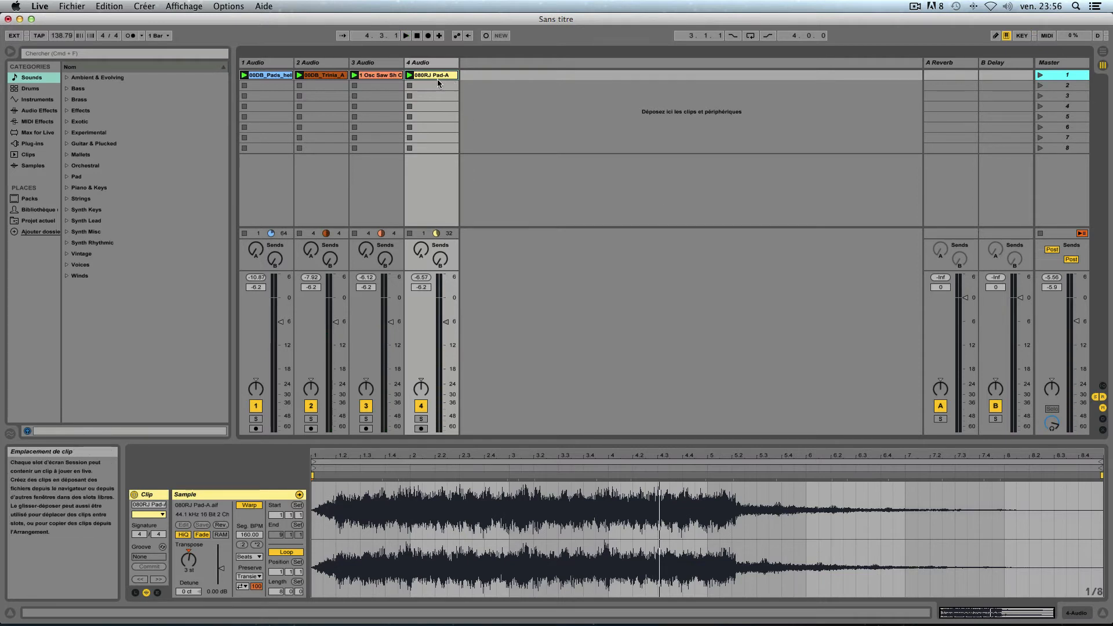
{"action": "left_click", "coordinate": [382, 76]}
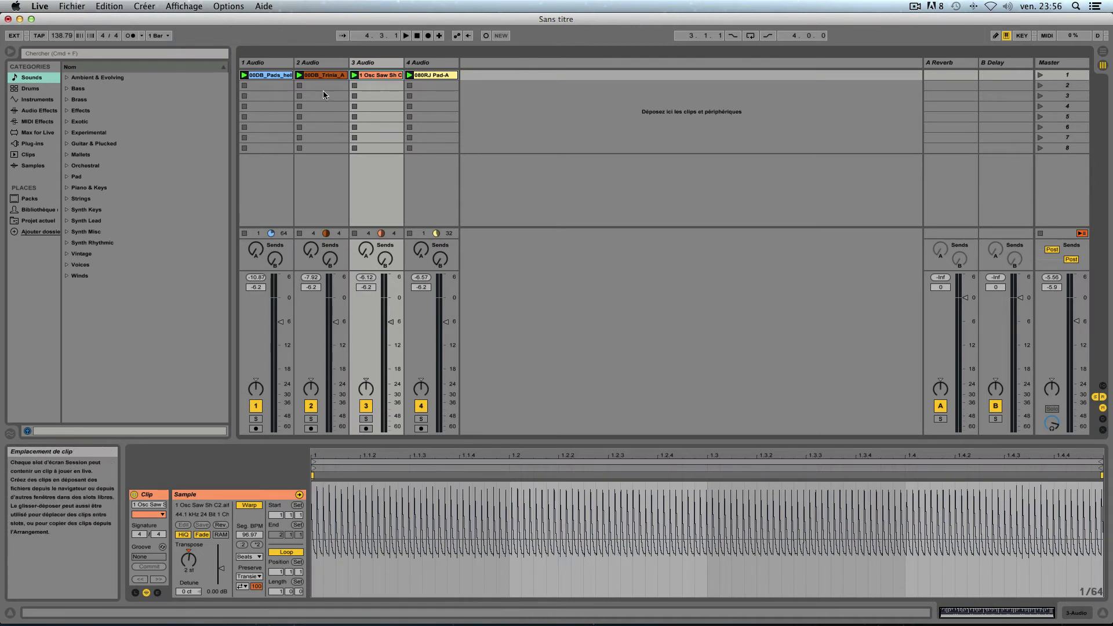
{"action": "left_click", "coordinate": [320, 74]}
{"action": "left_click", "coordinate": [278, 75]}
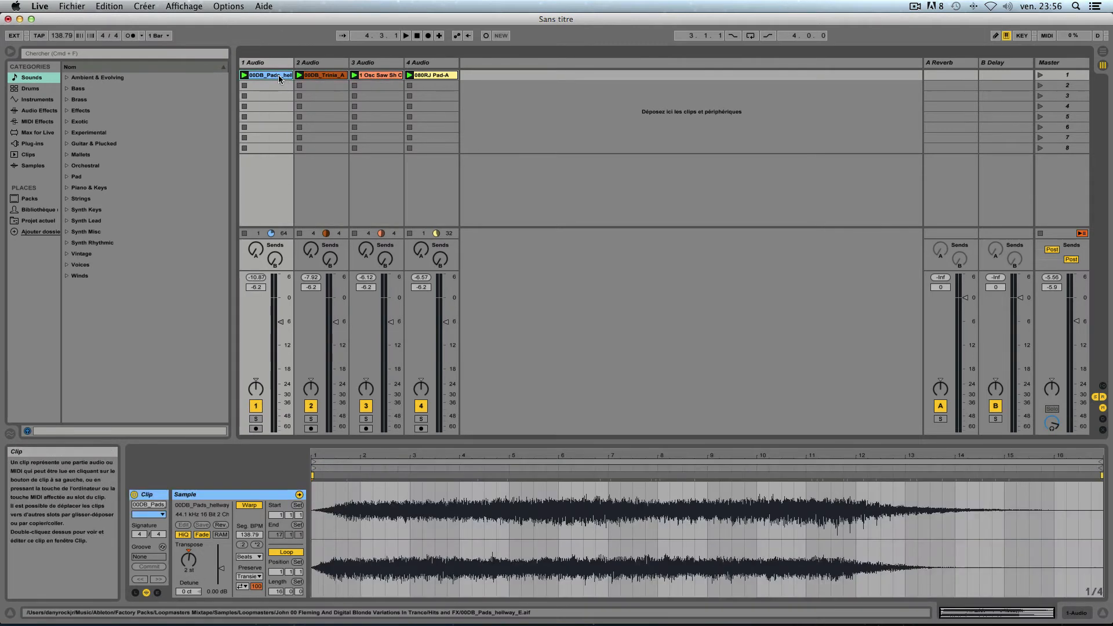
{"action": "left_click", "coordinate": [423, 75]}
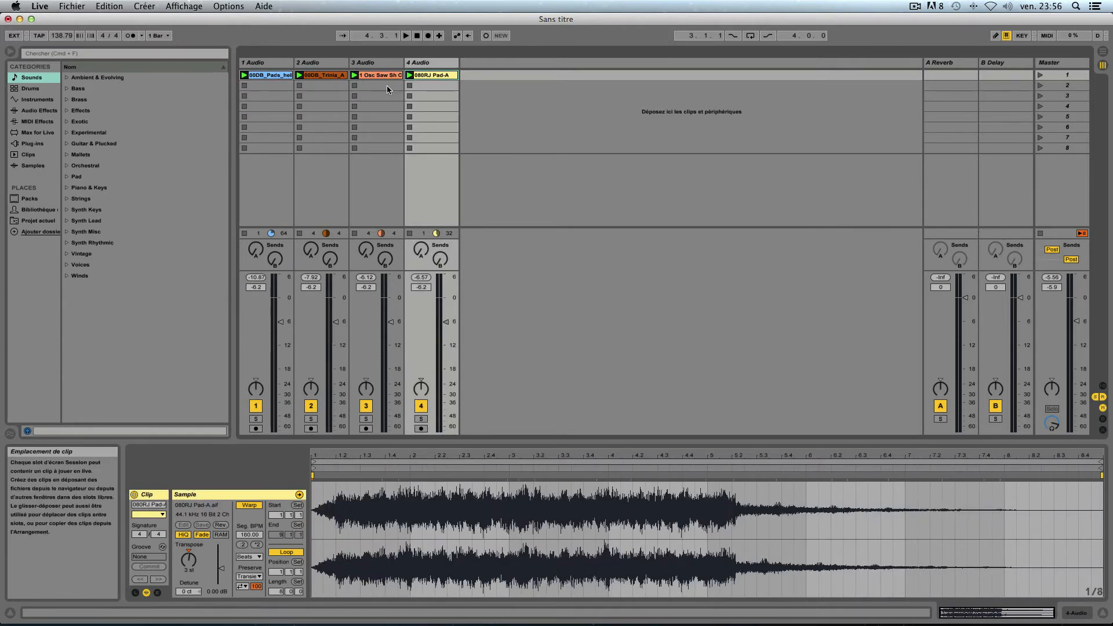
Step: Play scene 1, select the four clips together, and transpose them to -6 st before stopping playback
{"action": "left_click_drag", "start_coordinate": [447, 85], "coordinate": [281, 76]}
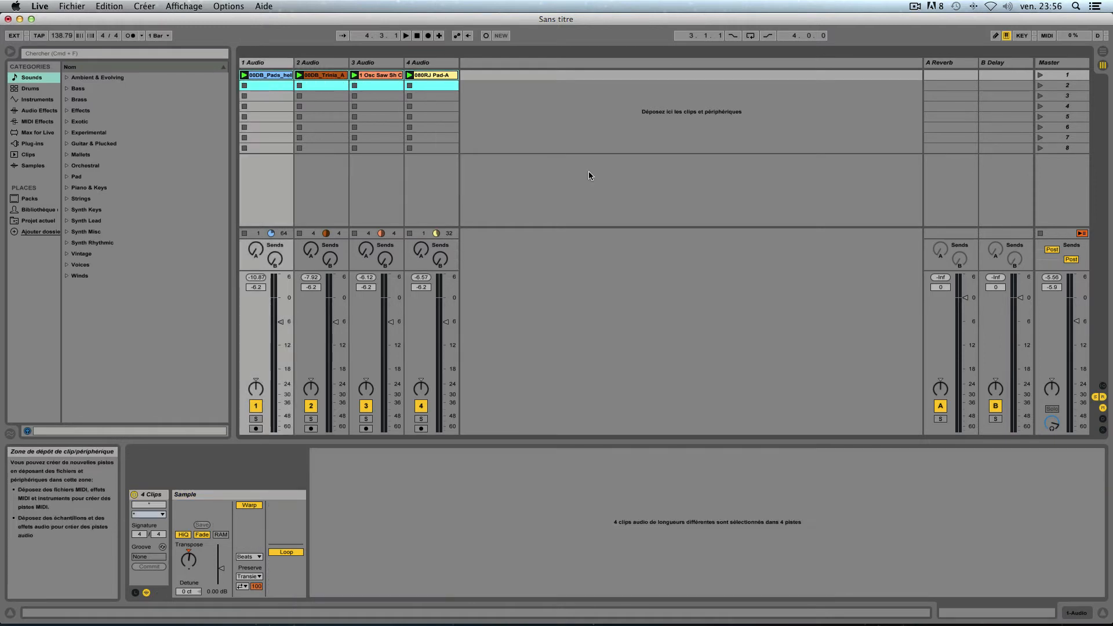
{"action": "left_click", "coordinate": [1037, 75]}
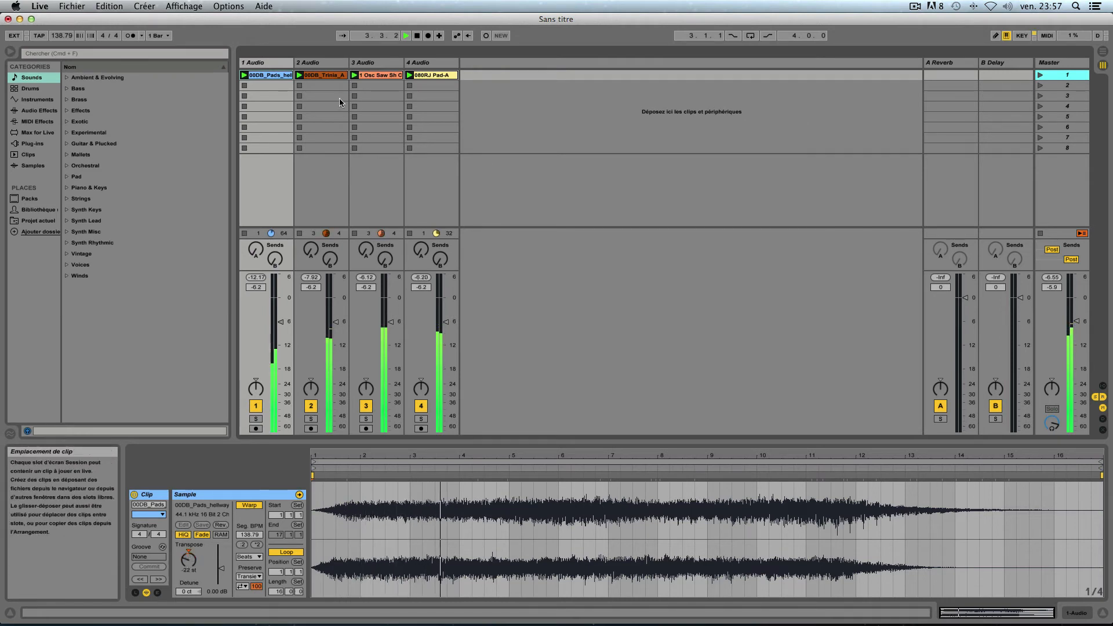
{"action": "left_click_drag", "start_coordinate": [281, 87], "coordinate": [436, 87]}
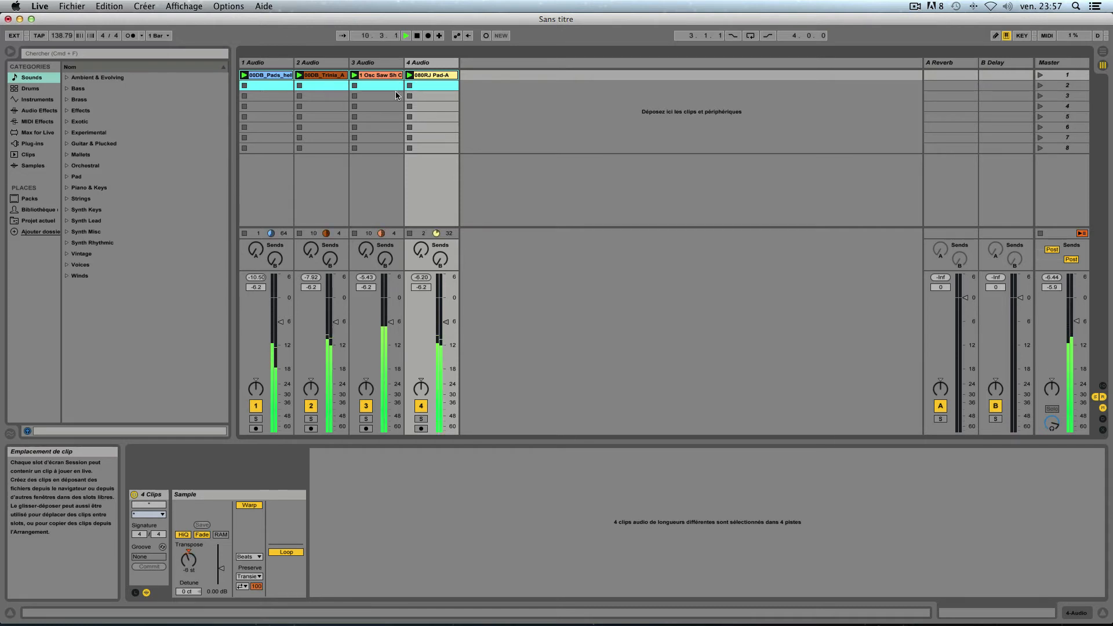
{"action": "left_click", "coordinate": [417, 36]}
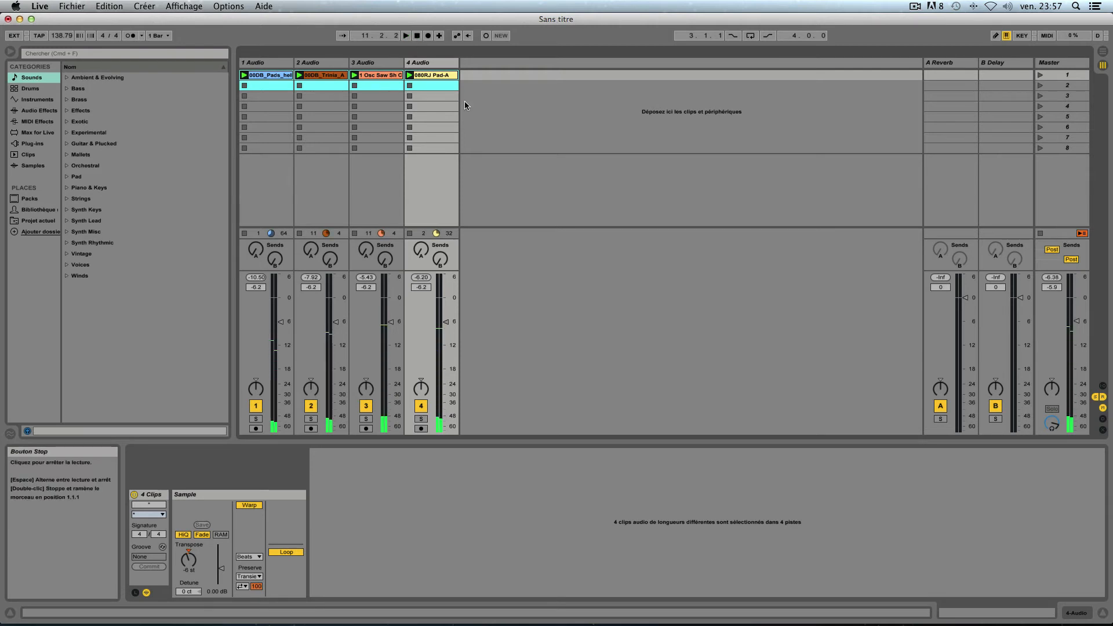
Step: Check the Transpose setting of each clip in scene 1, from track 1 to track 4
{"action": "left_click", "coordinate": [277, 76]}
{"action": "left_click", "coordinate": [323, 76]}
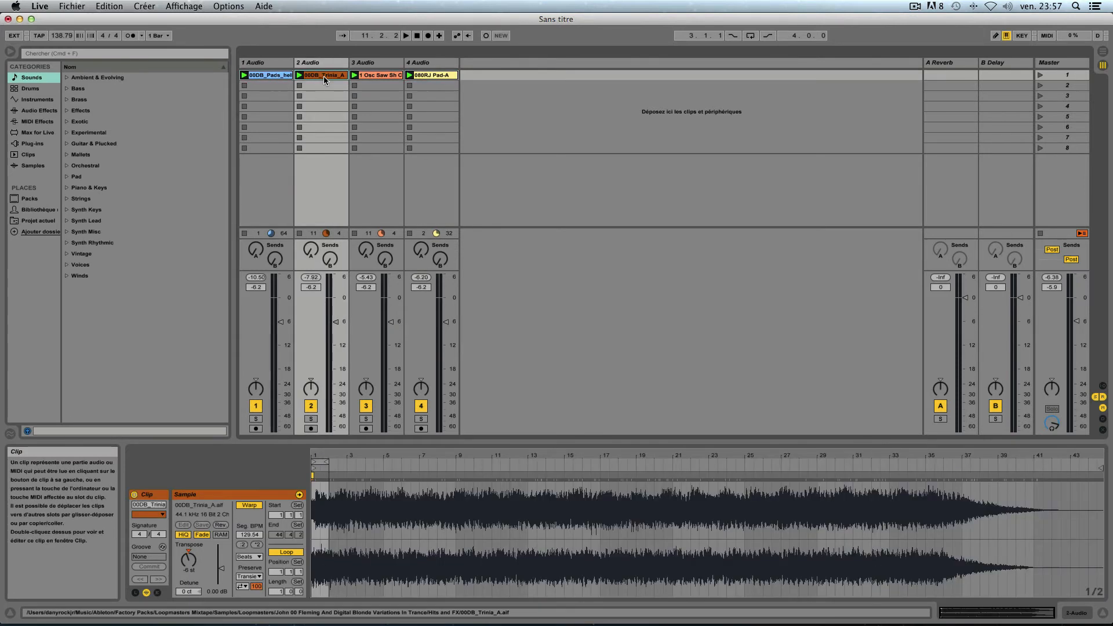
{"action": "left_click", "coordinate": [377, 75]}
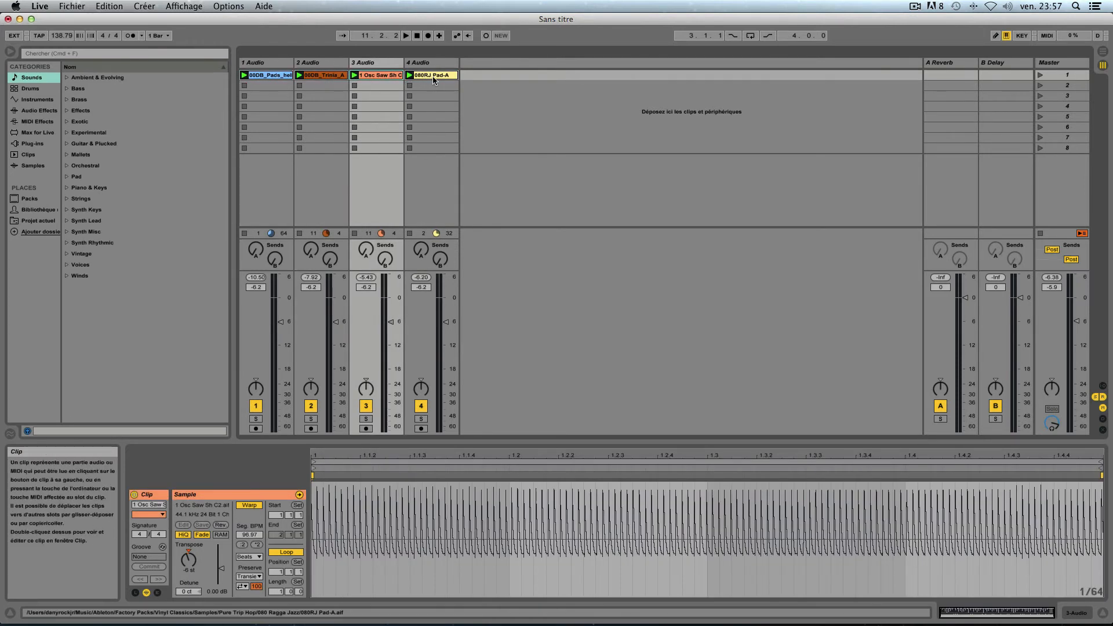
{"action": "left_click", "coordinate": [433, 77]}
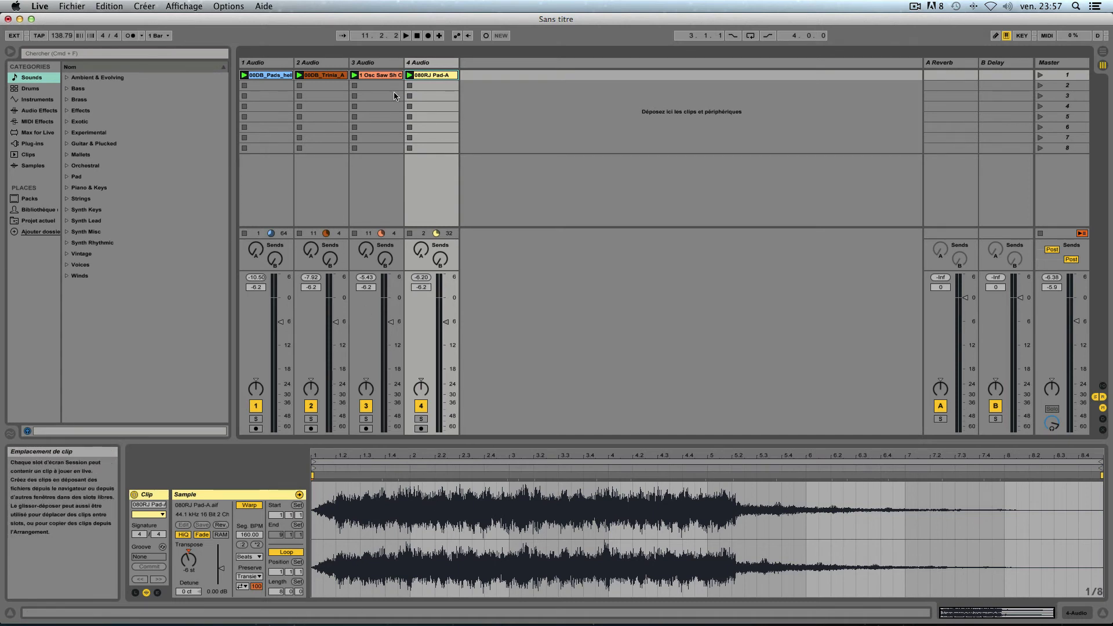
Step: Select only the clips on tracks 3 and 4 and transpose them to 5 st during a short playback
{"action": "left_click_drag", "start_coordinate": [403, 88], "coordinate": [439, 91]}
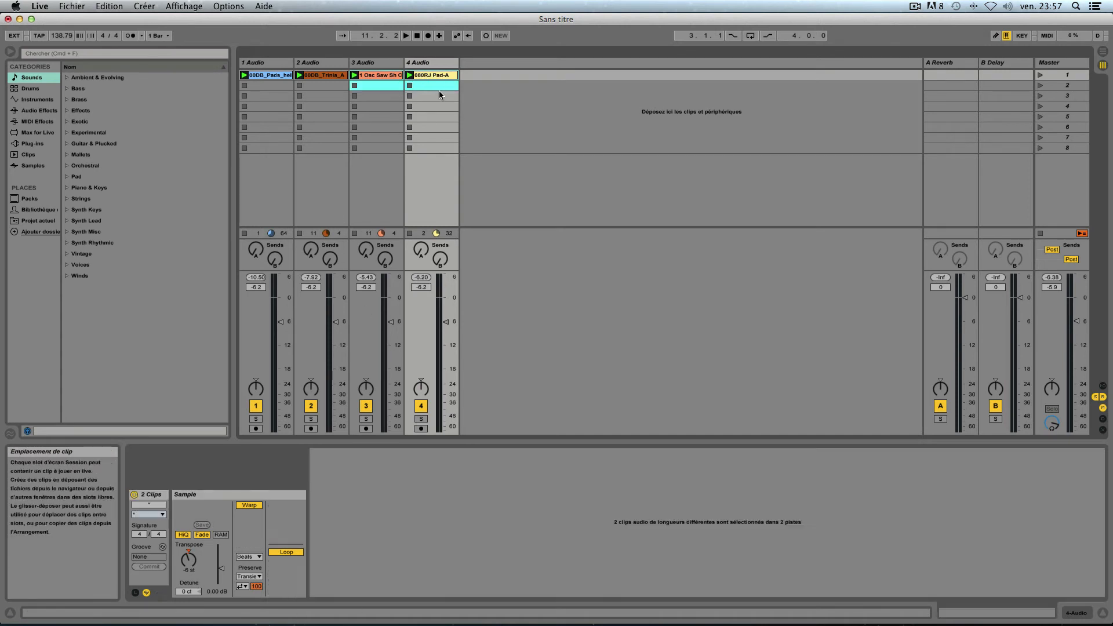
{"action": "left_click", "coordinate": [405, 36]}
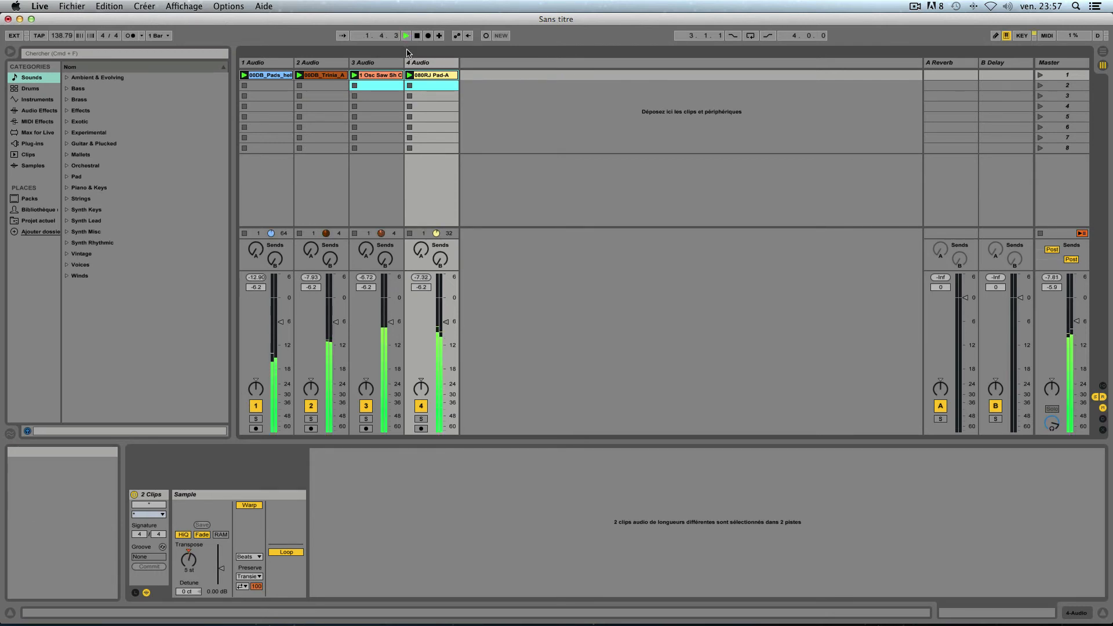
{"action": "left_click", "coordinate": [417, 36]}
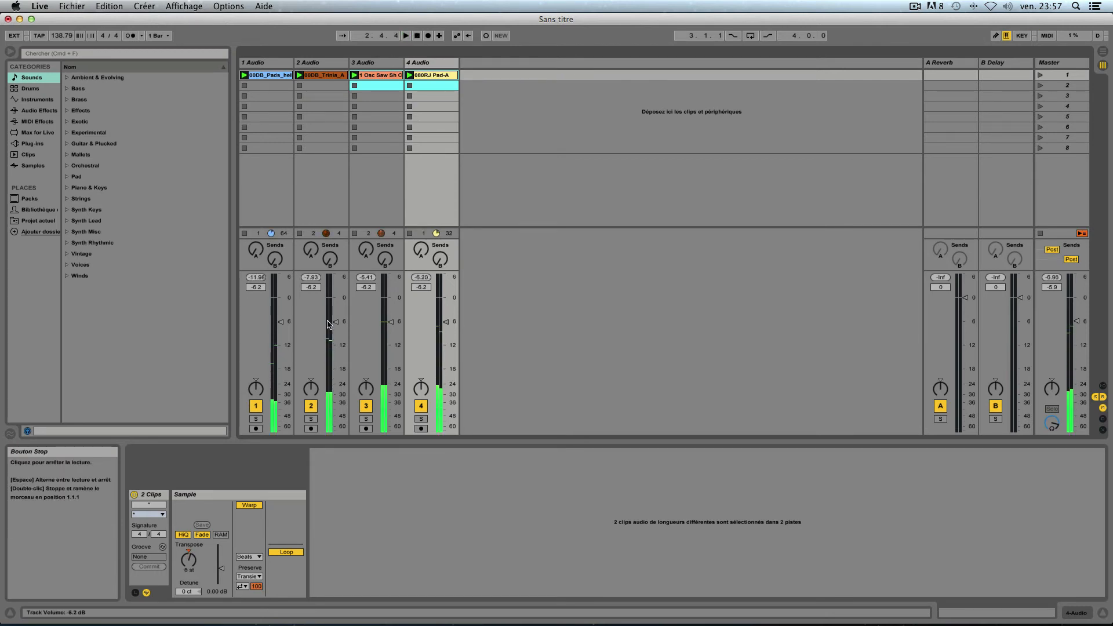
Step: Compare the Transpose settings of the clips on tracks 1 and 2 with those on tracks 3 and 4
{"action": "left_click", "coordinate": [275, 76]}
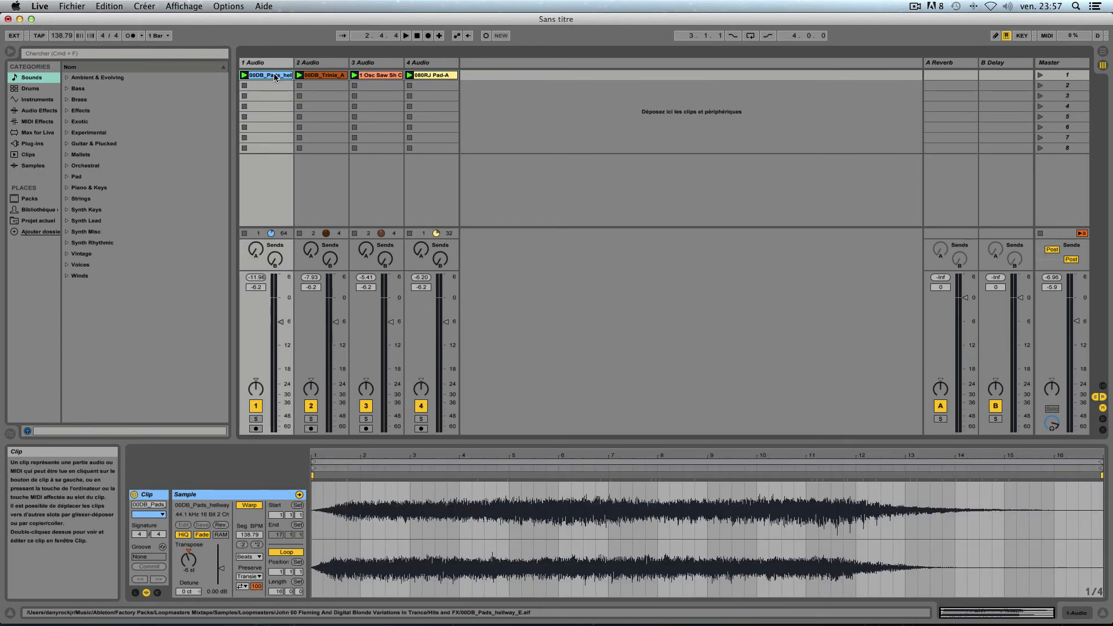
{"action": "left_click", "coordinate": [322, 76]}
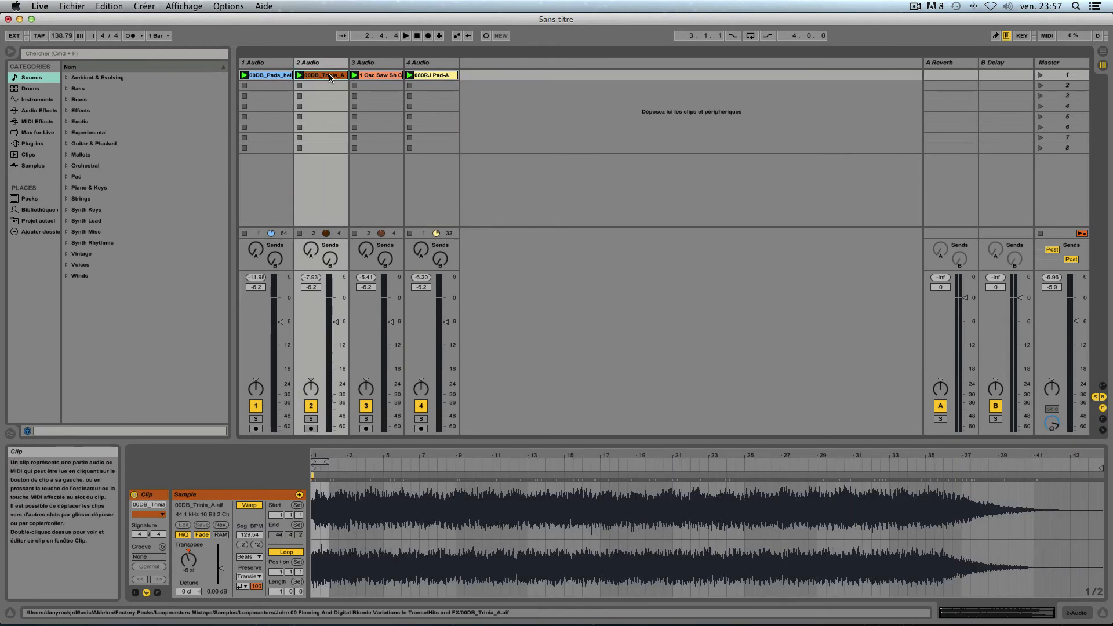
{"action": "left_click", "coordinate": [377, 75]}
{"action": "left_click", "coordinate": [429, 75]}
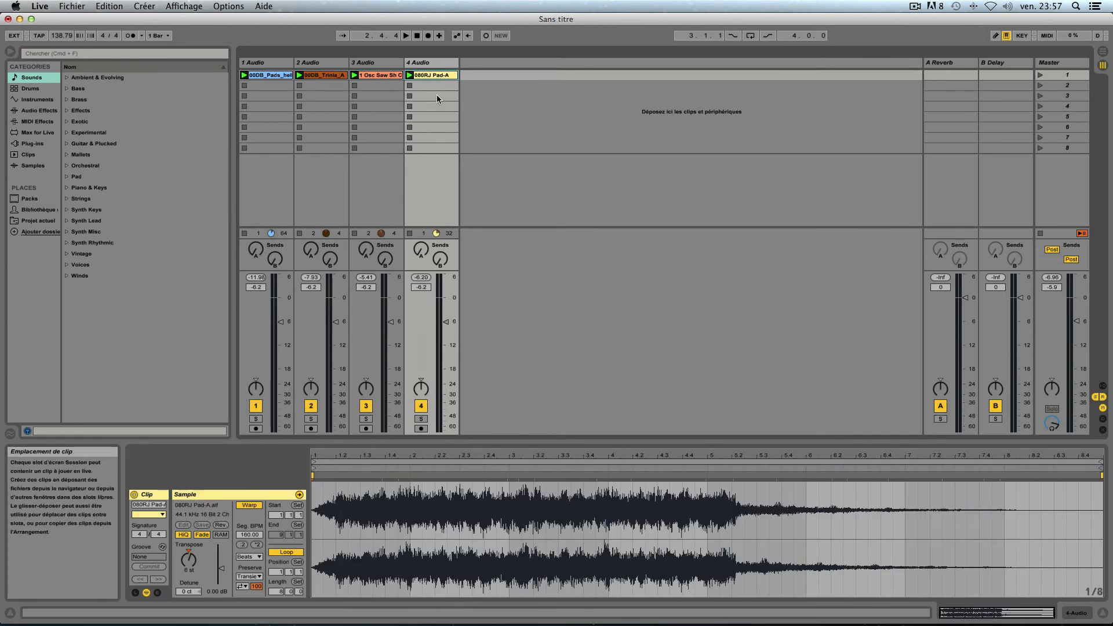
Step: Select all four clips in scene 1 and transpose them together to -11 st during a short playback
{"action": "left_click_drag", "start_coordinate": [440, 86], "coordinate": [268, 76]}
{"action": "left_click", "coordinate": [407, 35]}
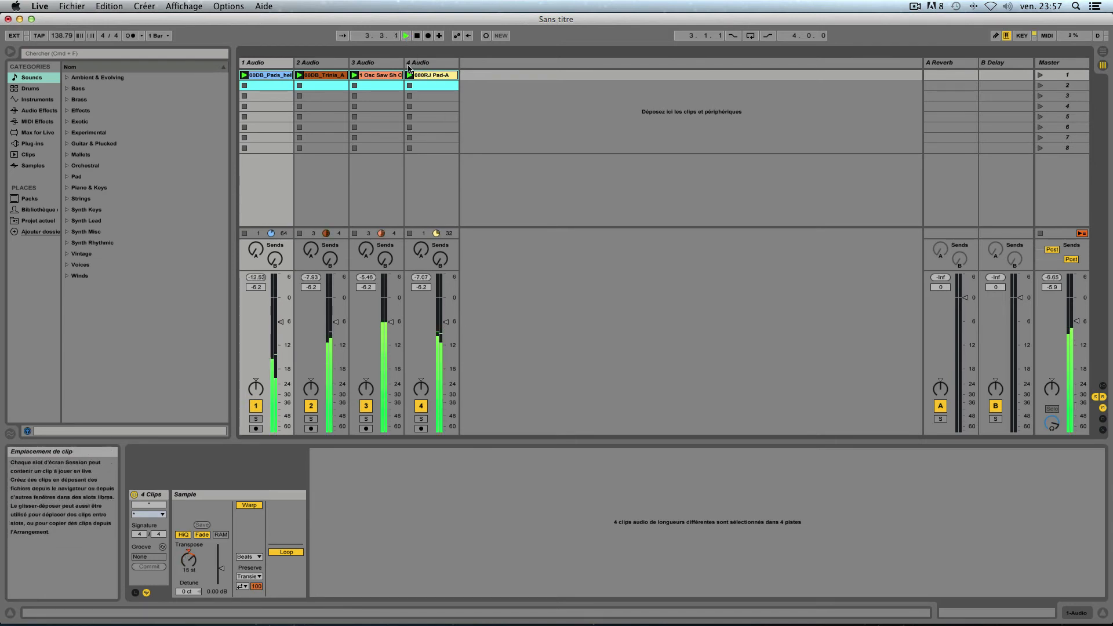
{"action": "left_click", "coordinate": [417, 36]}
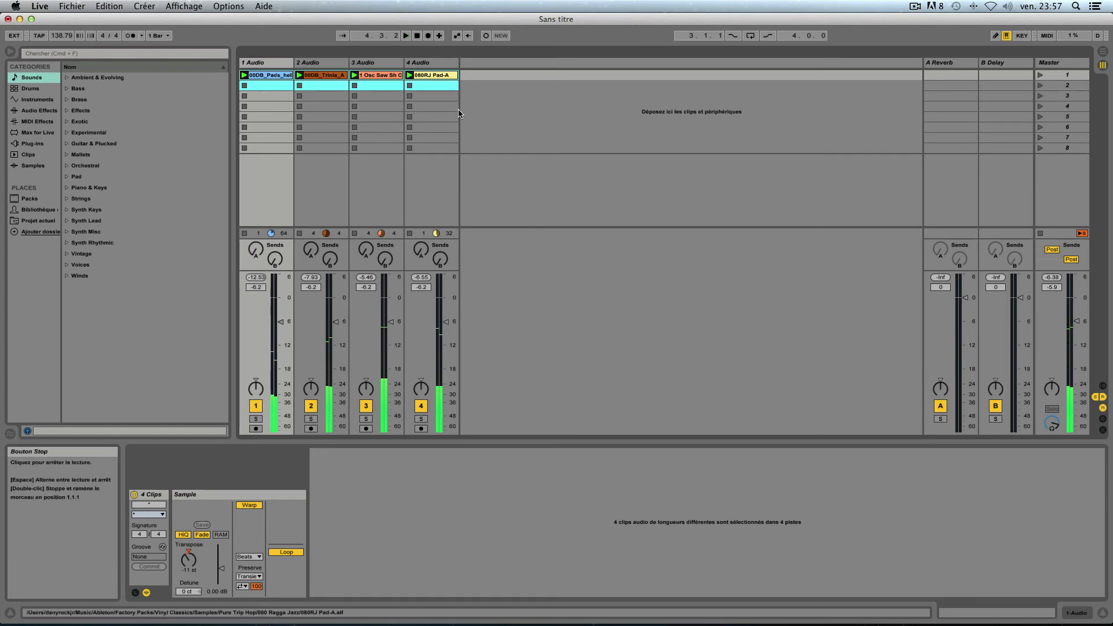